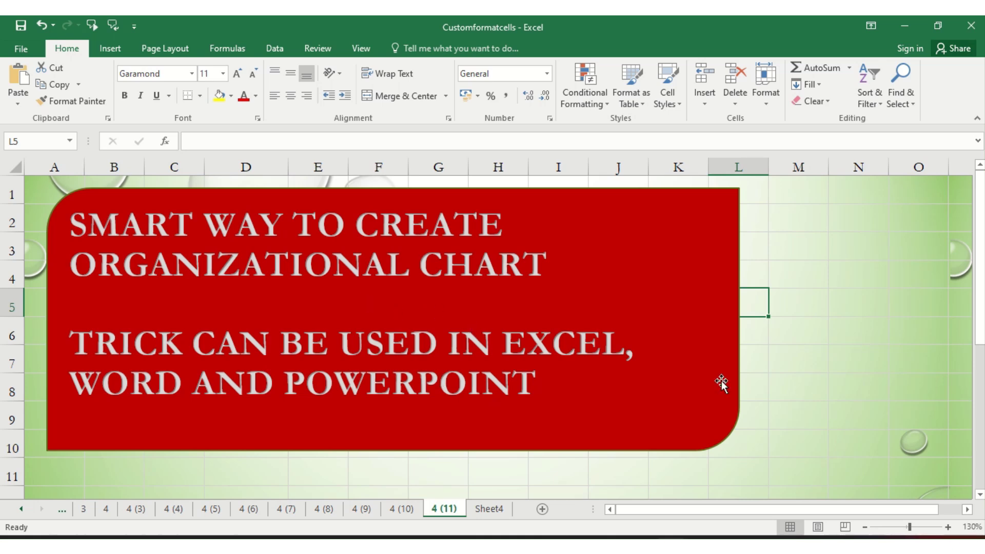
On the blank Sheet4, pick the Organization Chart layout from the Hierarchy SmartArt graphics.
click(754, 273)
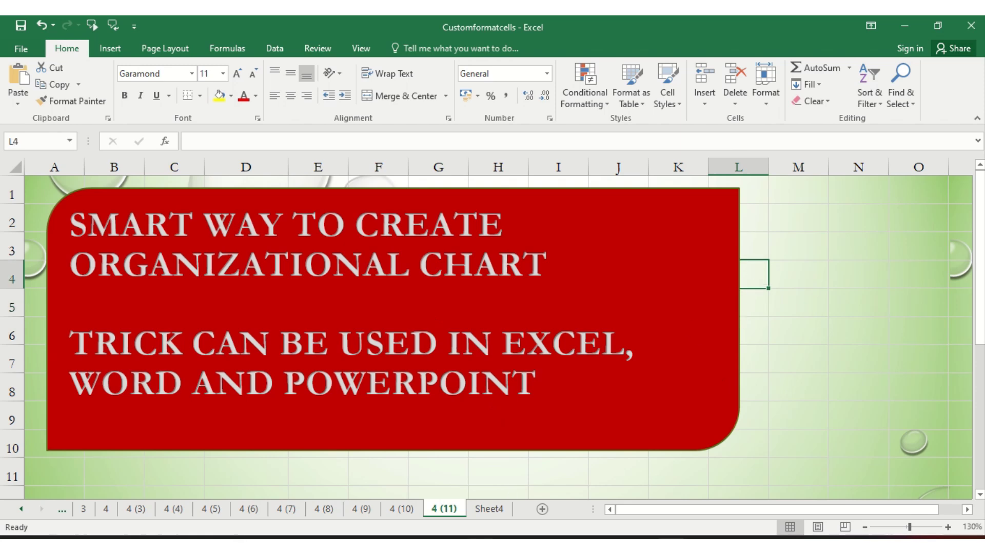
click(489, 508)
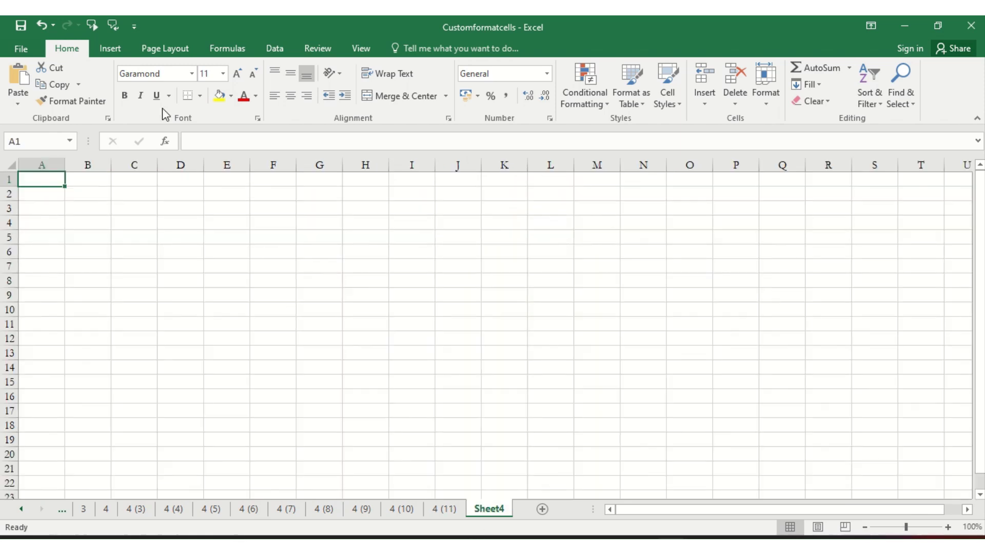
click(113, 52)
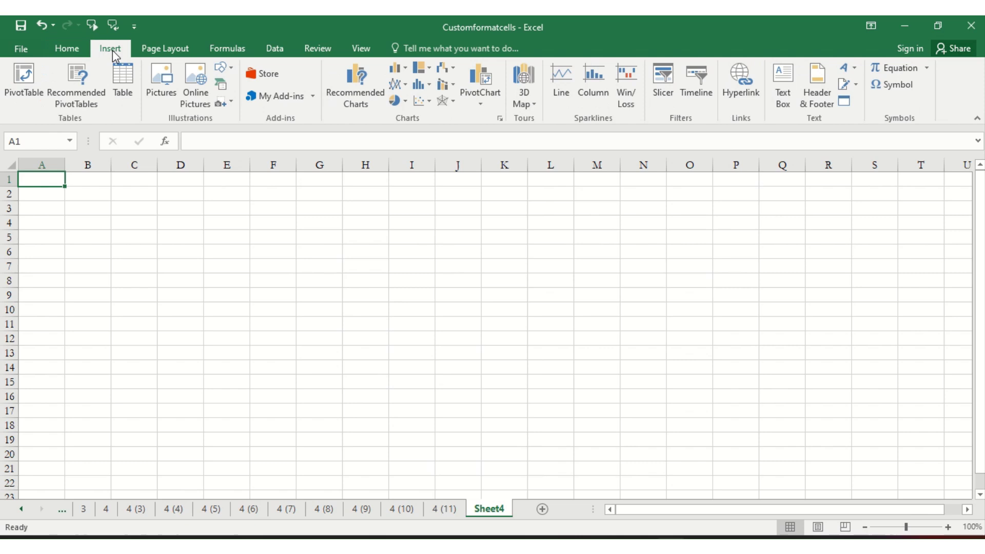
click(222, 90)
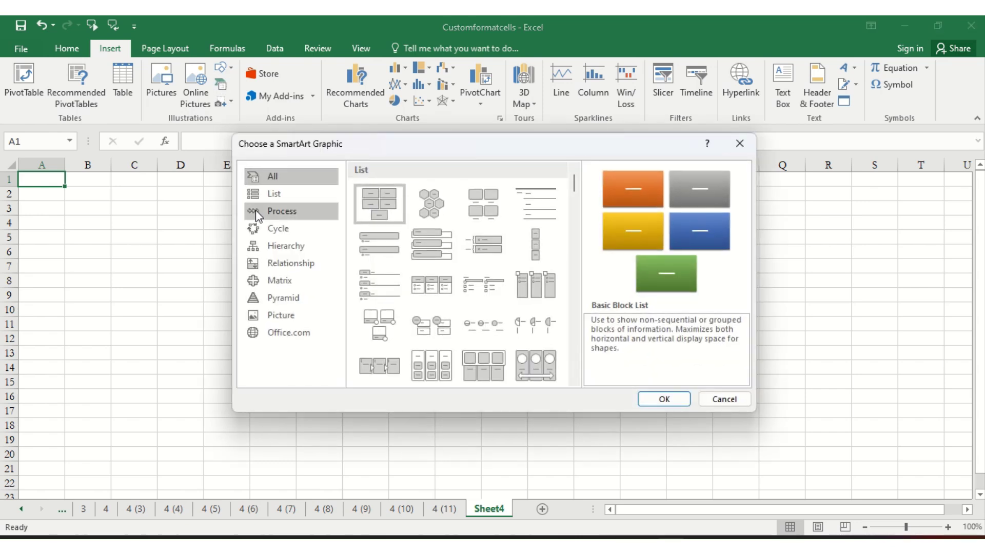
click(266, 248)
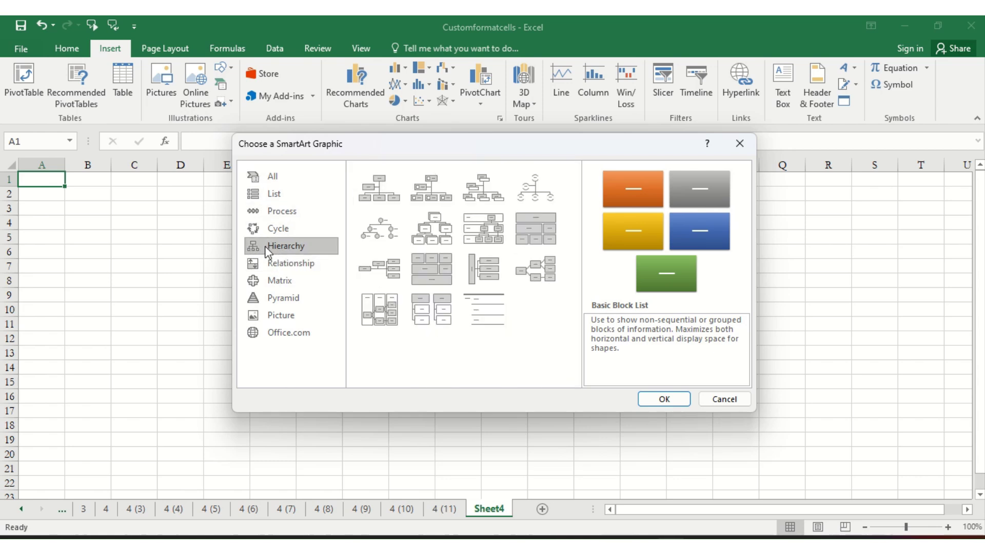
click(376, 191)
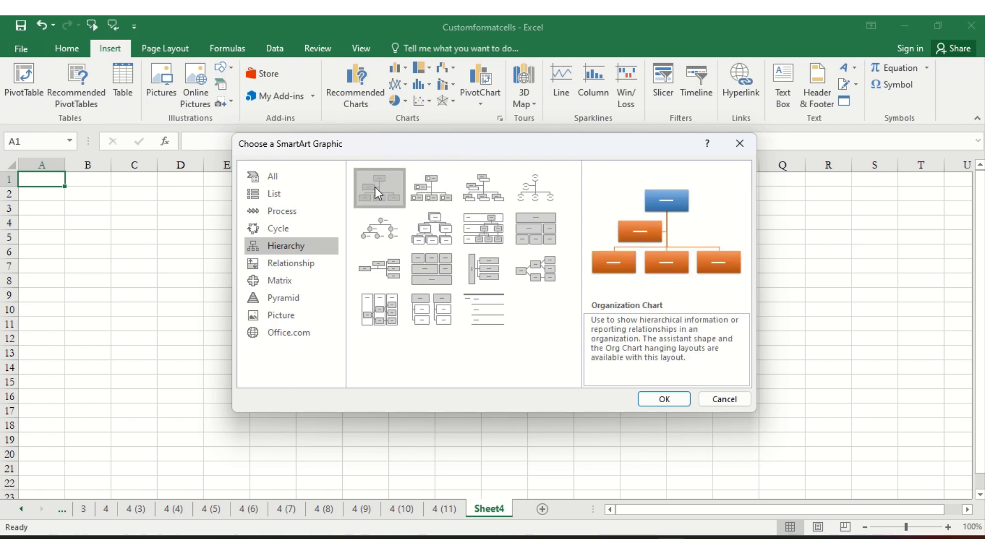
Insert the organization chart and enter MD as the top box and GM below it.
click(650, 405)
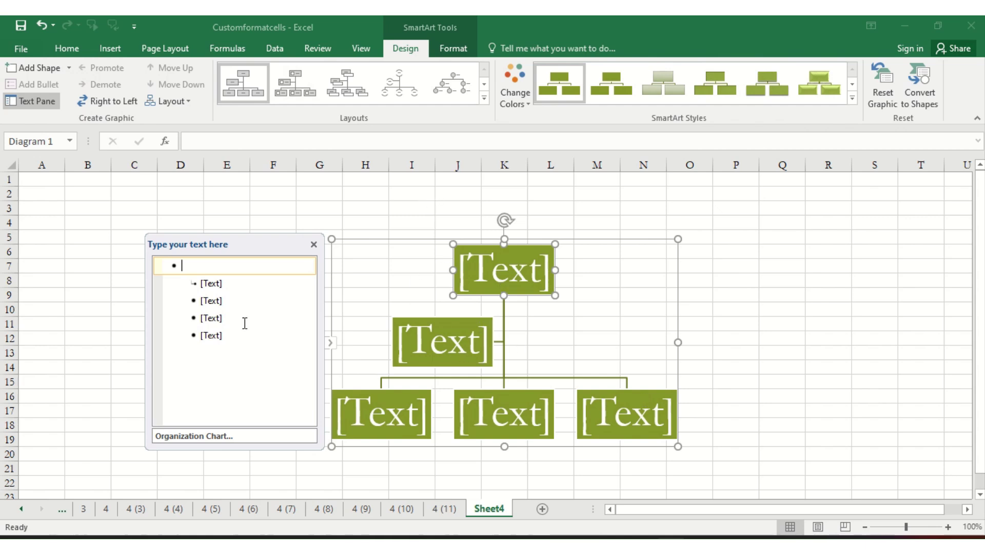
text(MG)
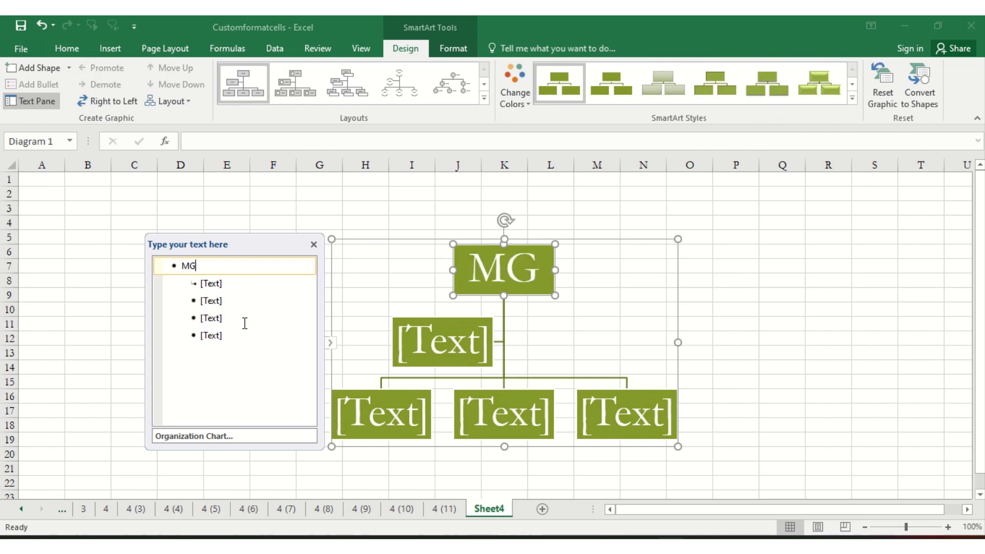
key(BackSpace)
text(D)
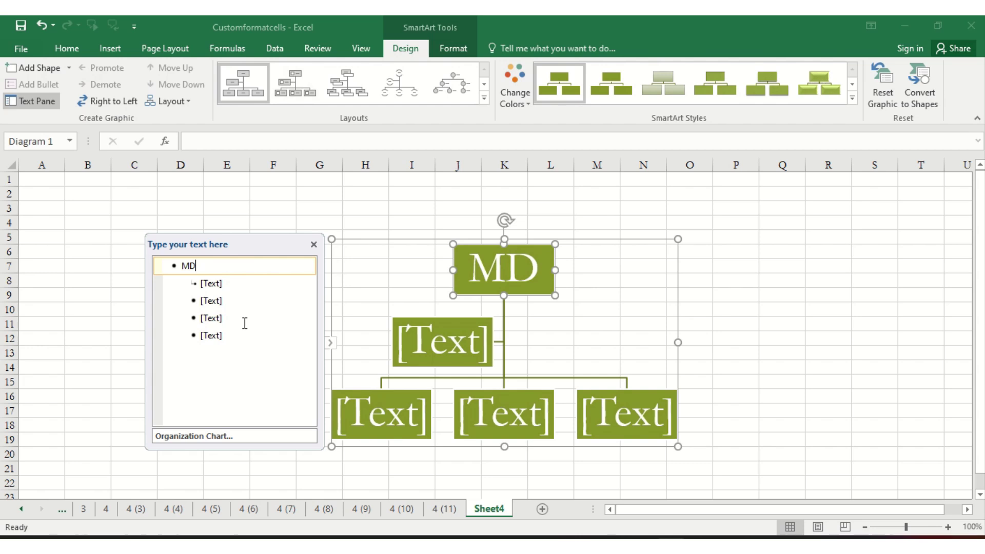
click(243, 285)
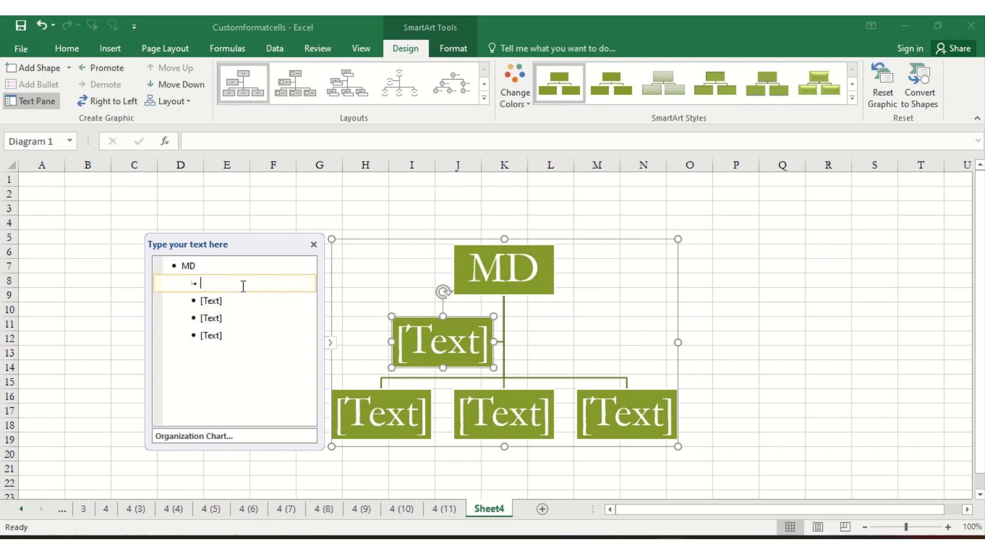
text(GM)
Add DGM and AGM as sibling boxes under GM.
click(235, 307)
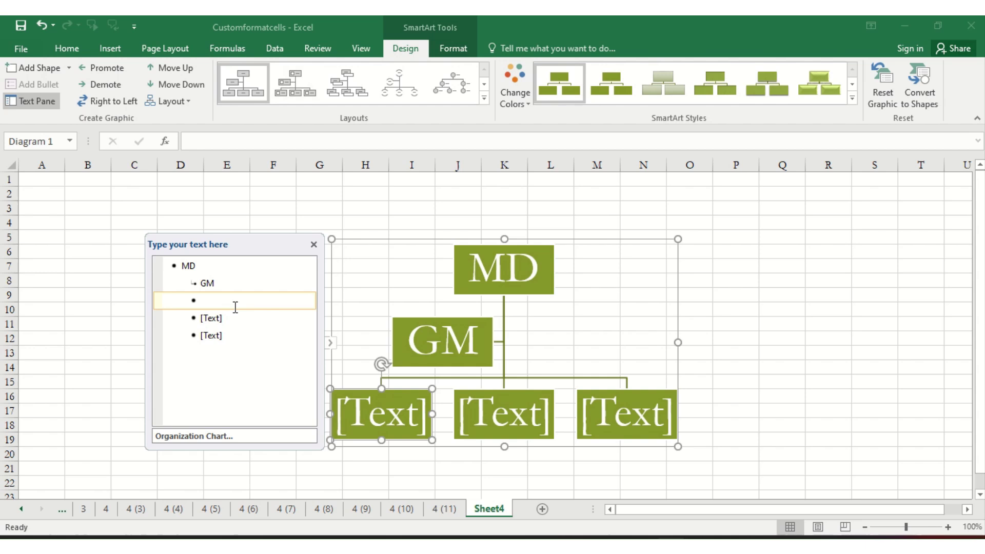
key(Tab)
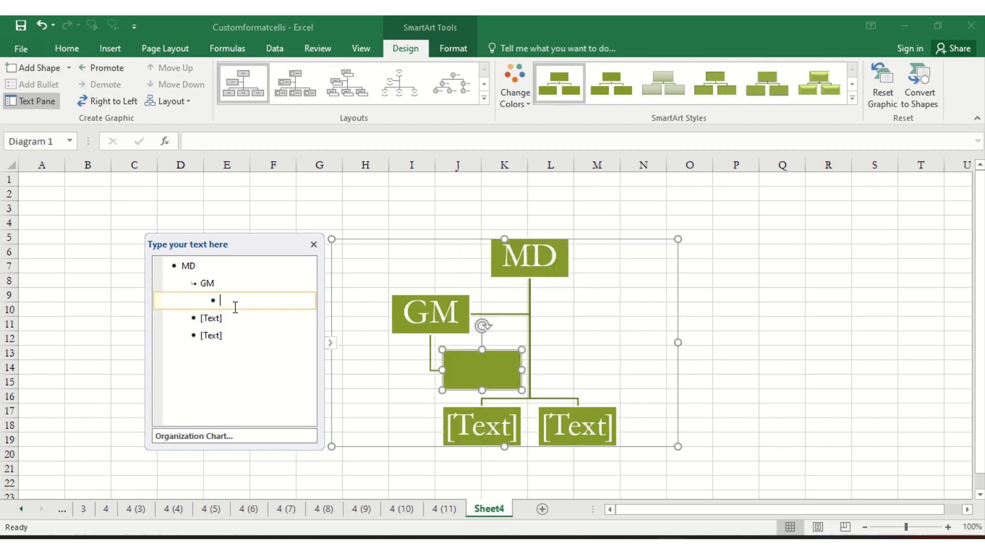
text(DGM)
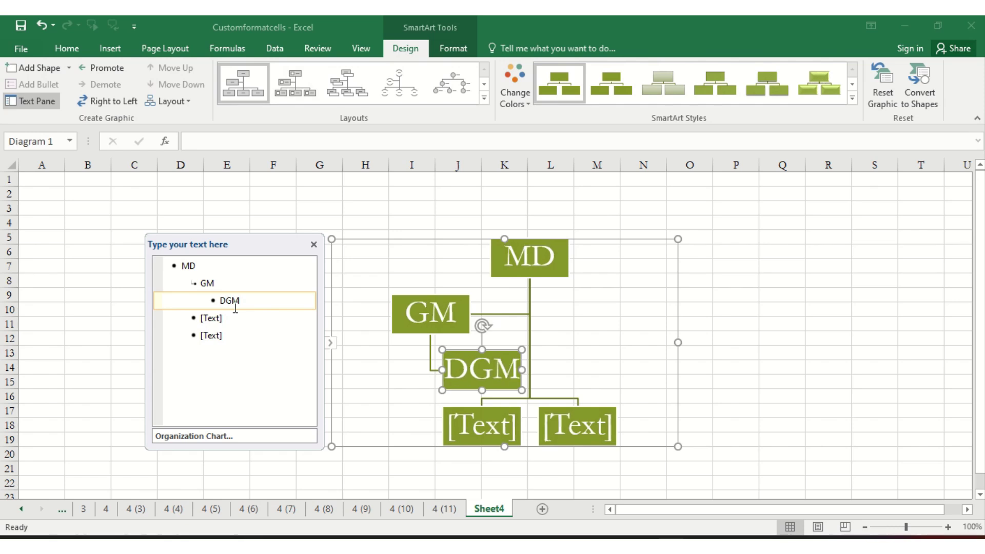
key(Return)
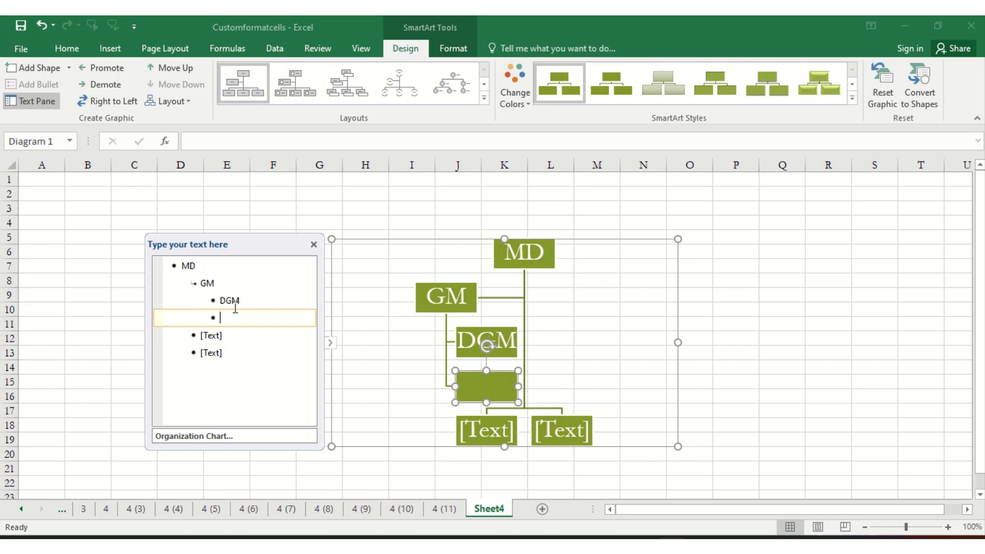
text(A)
key(Tab)
text(GM)
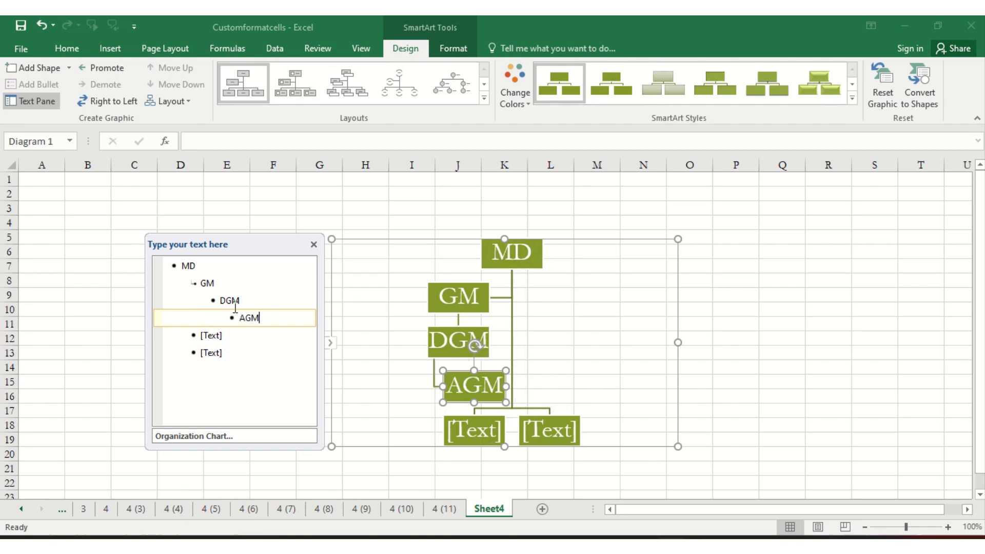
key(ctrl+z)
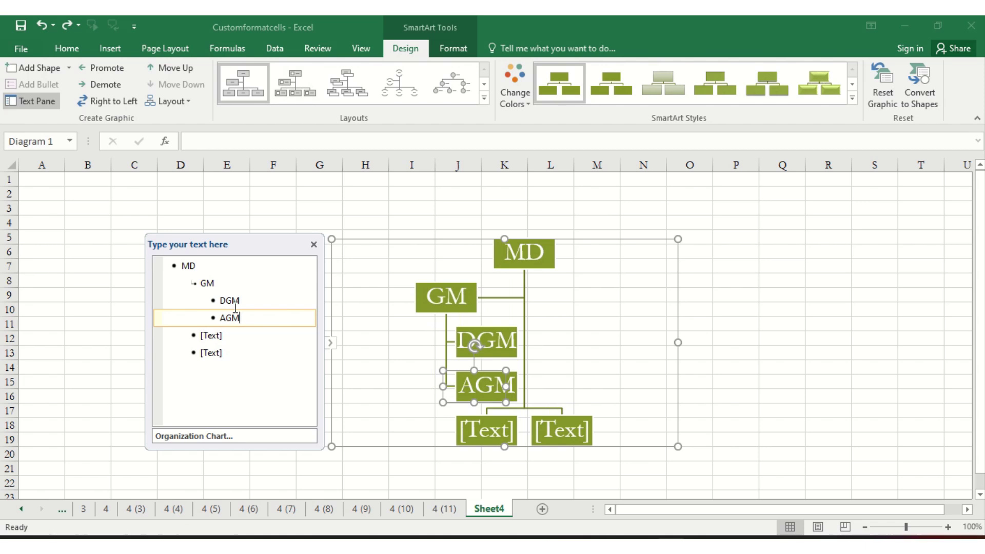
Add OA and DRIVER as boxes under AGM.
key(Return)
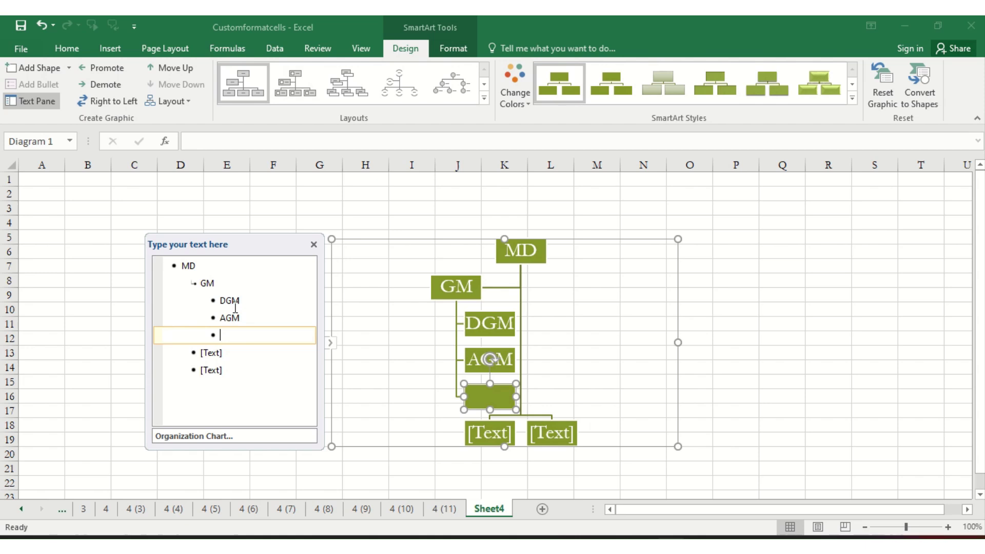
key(Tab)
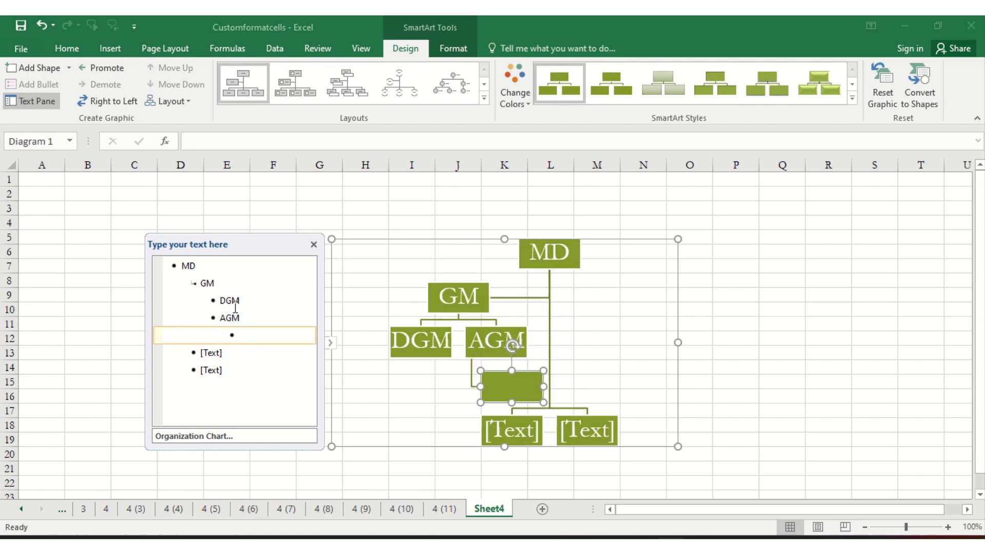
text(Oa)
key(BackSpace)
text(A)
key(Return)
text(DRIVER)
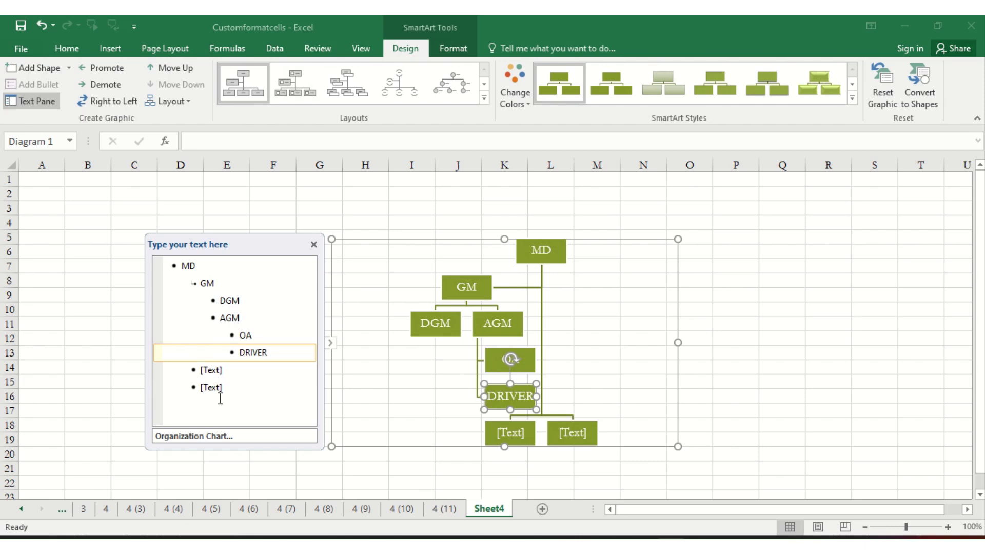
Delete the leftover empty placeholder boxes and deselect the chart.
click(238, 386)
key(BackSpace)
key(BackSpace)
key(BackSpace)
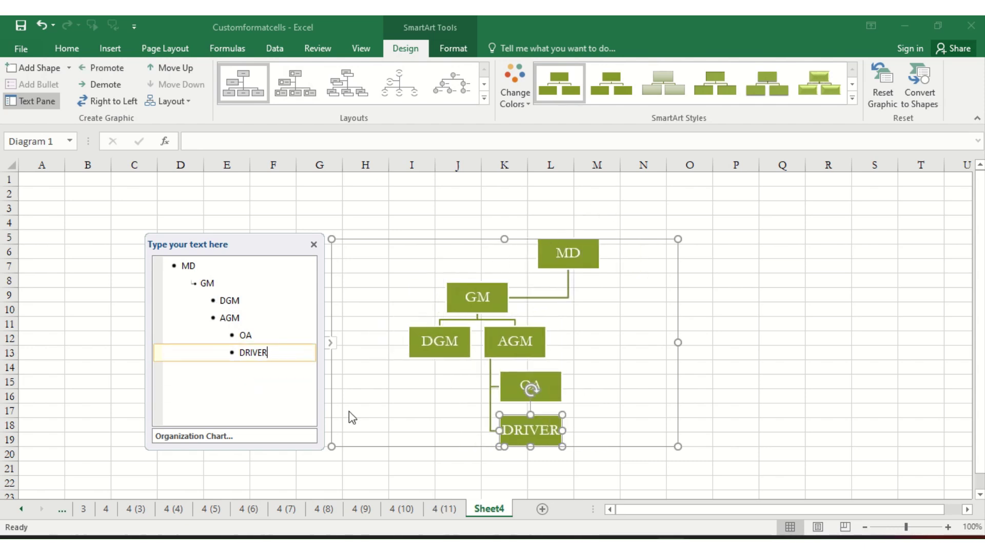
click(742, 367)
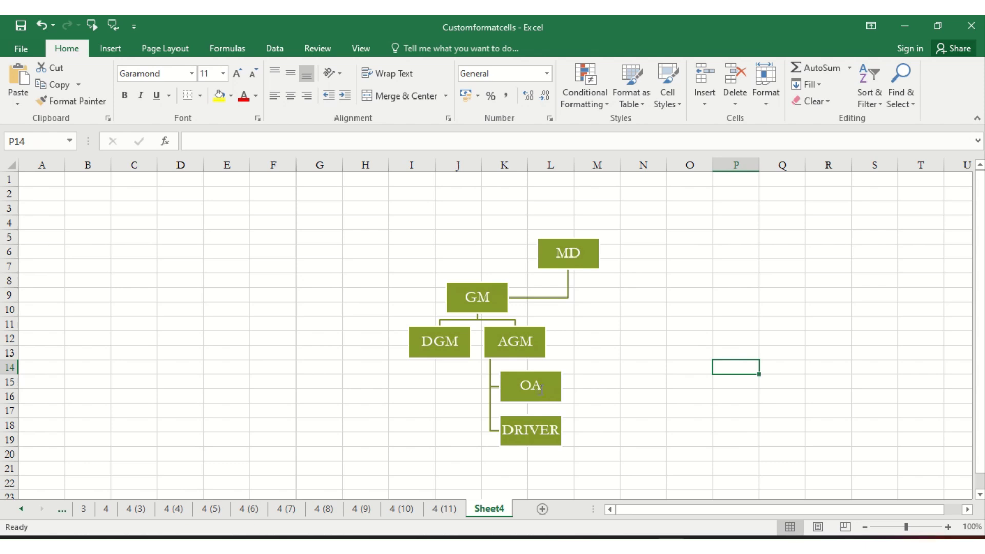
In the Organogram document, type a bulleted MD, GM, DGM list with GM indented.
click(661, 487)
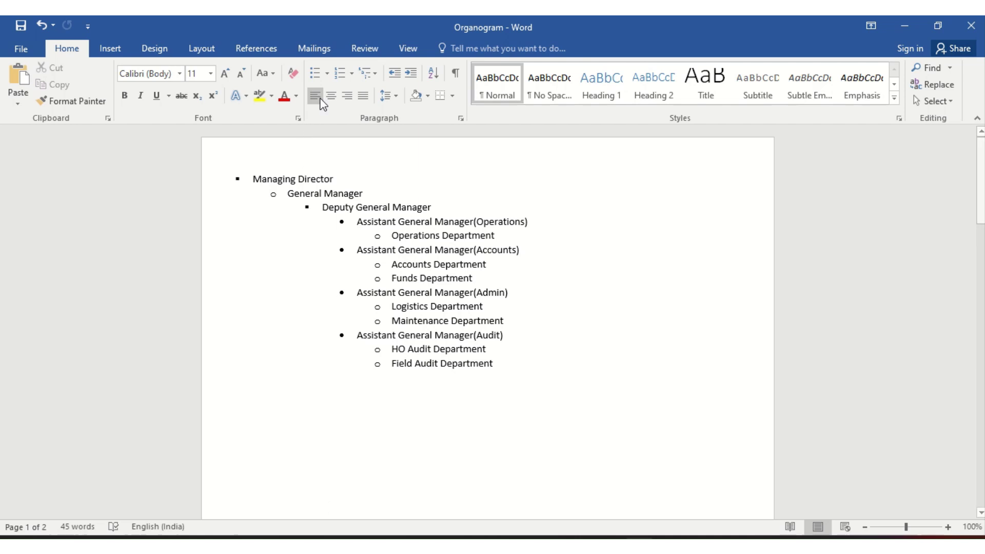
click(326, 75)
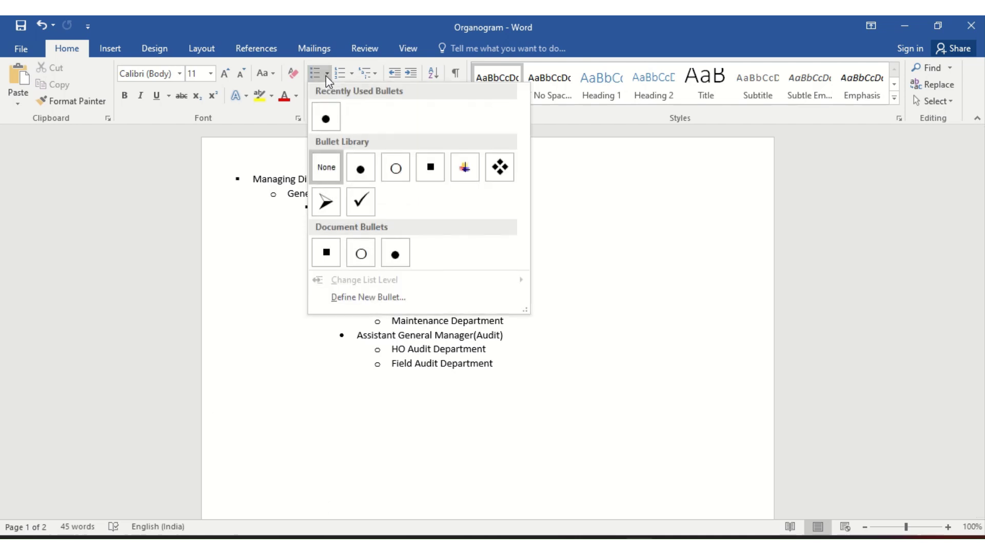
click(326, 117)
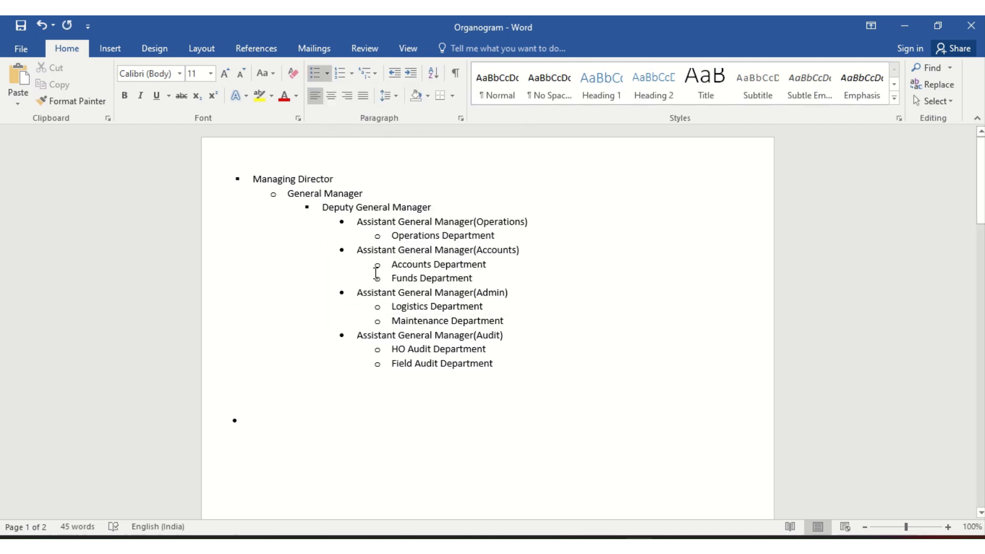
text(MD)
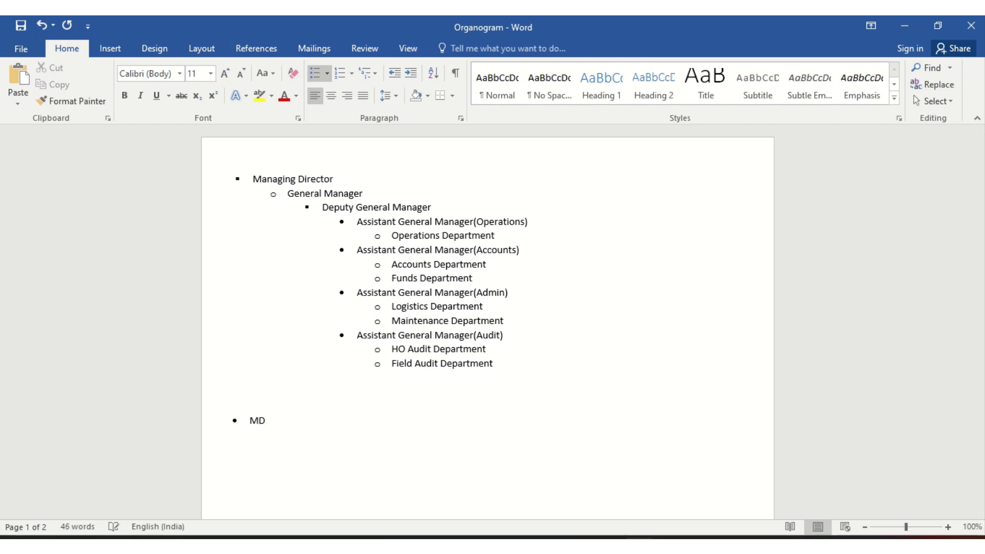
key(Return)
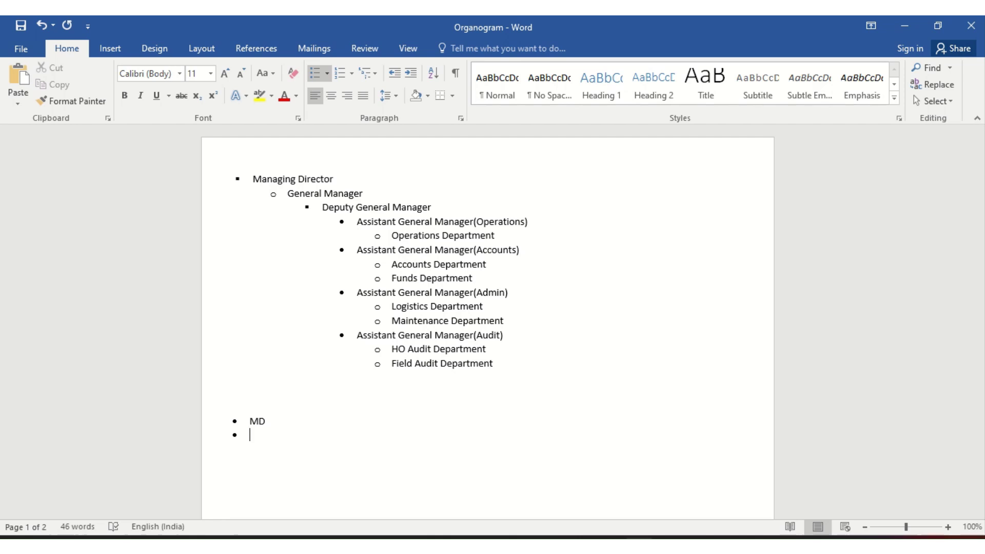
key(Tab)
text(GM)
key(Return)
text(DGM)
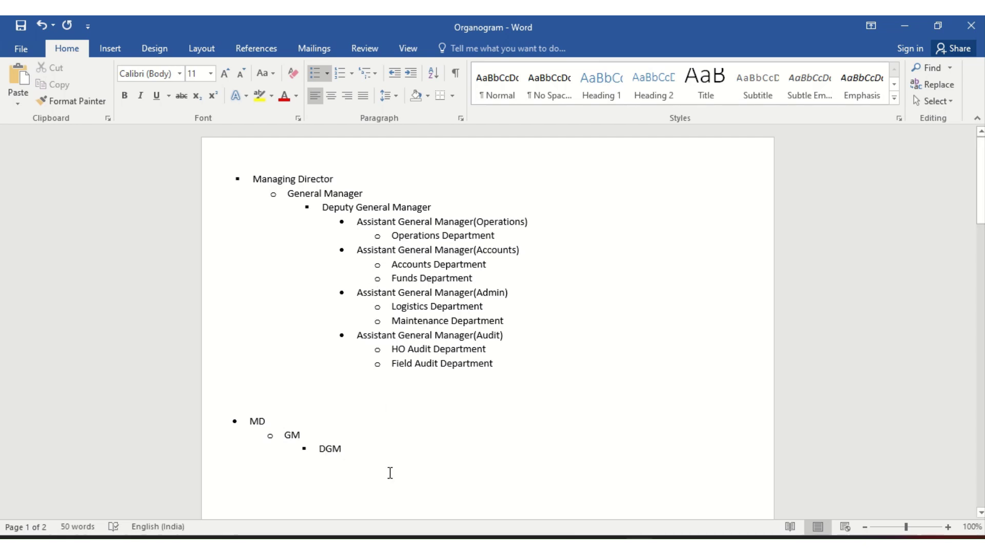
Delete the short MD, GM, DGM list and select the full Managing Director hierarchy list.
drag(363, 451, 236, 418)
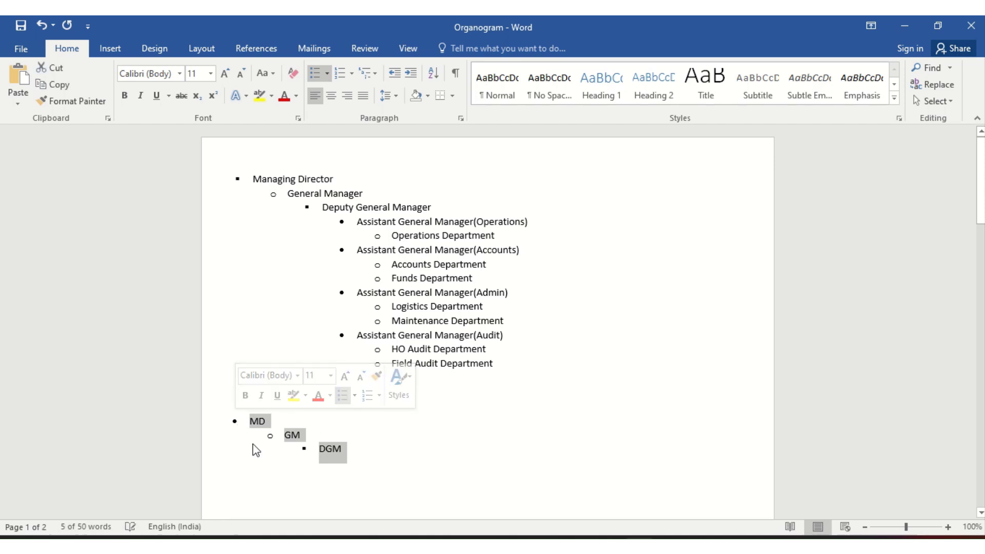
key(Delete)
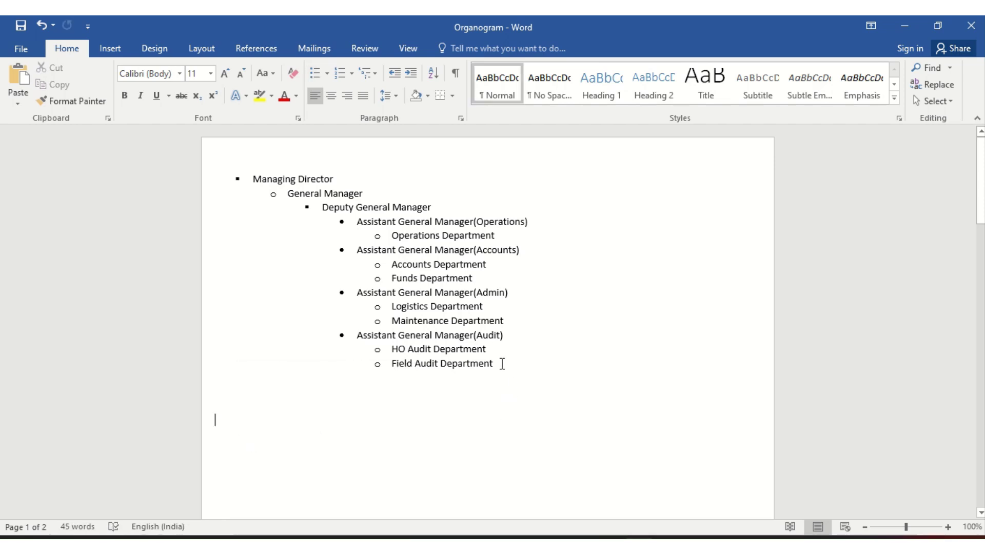
drag(502, 363, 238, 184)
key(ctrl+c)
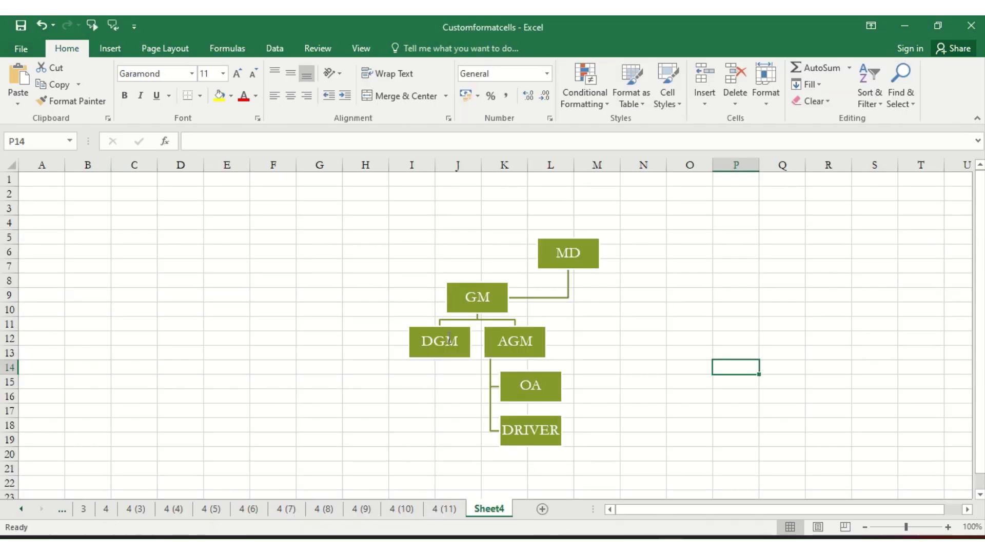
Replace the MD-to-DRIVER chart entries with the pasted full Managing Director hierarchy.
click(450, 331)
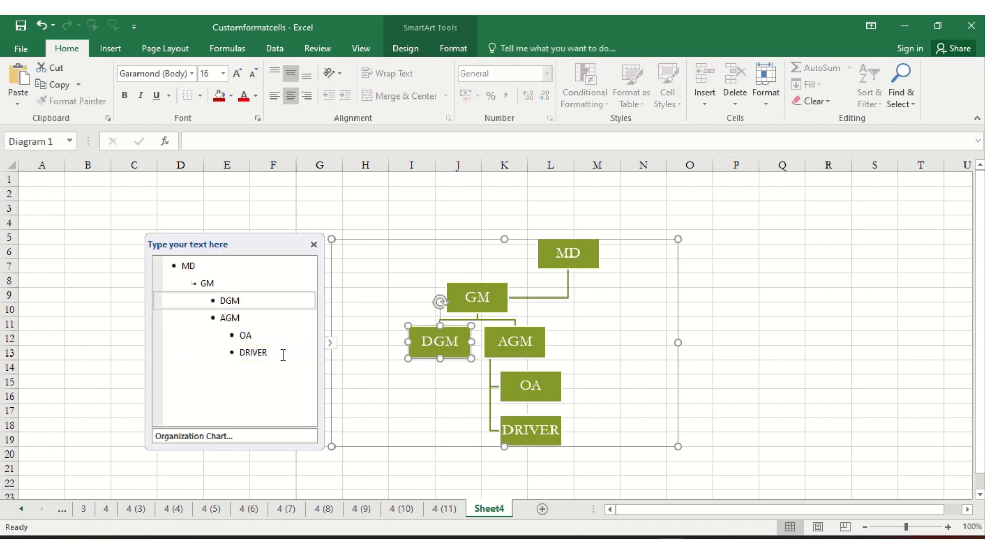
click(268, 353)
drag(283, 356, 181, 265)
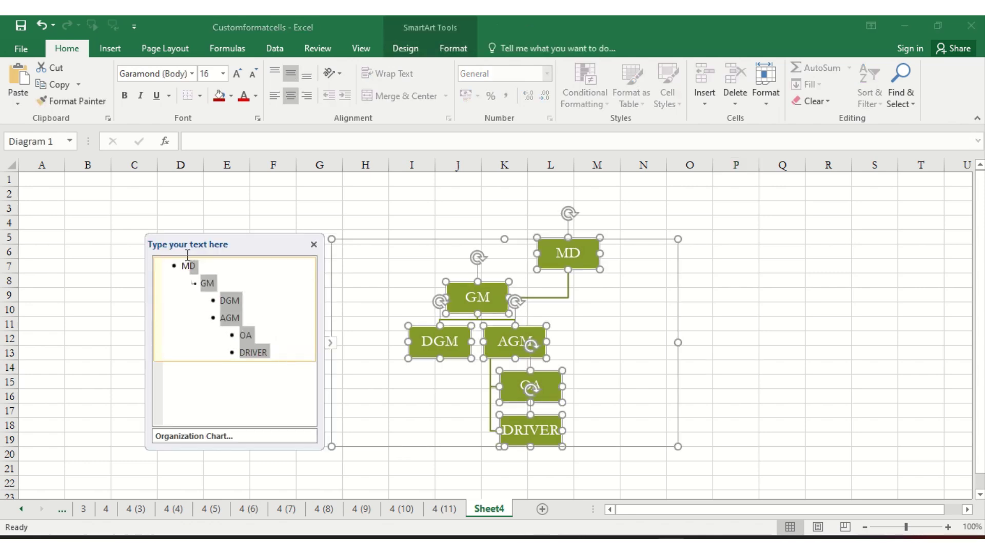
key(Delete)
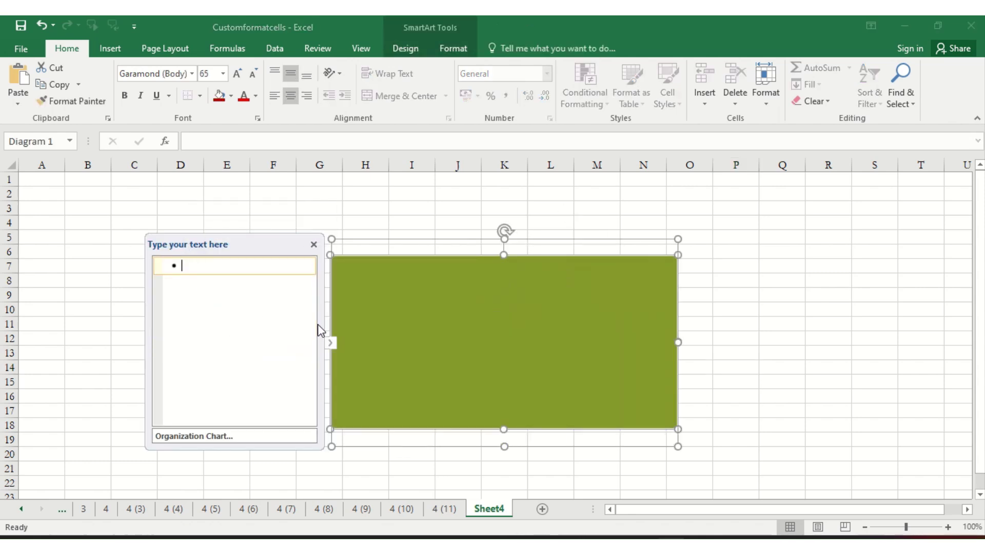
key(ctrl+v)
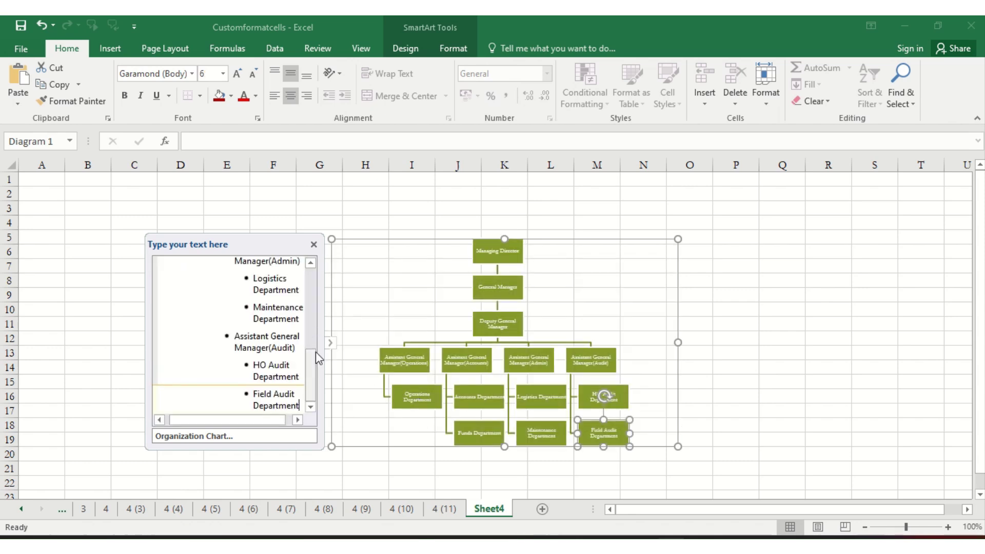
Move the org chart up-left and enlarge it wider and taller on the sheet.
click(331, 348)
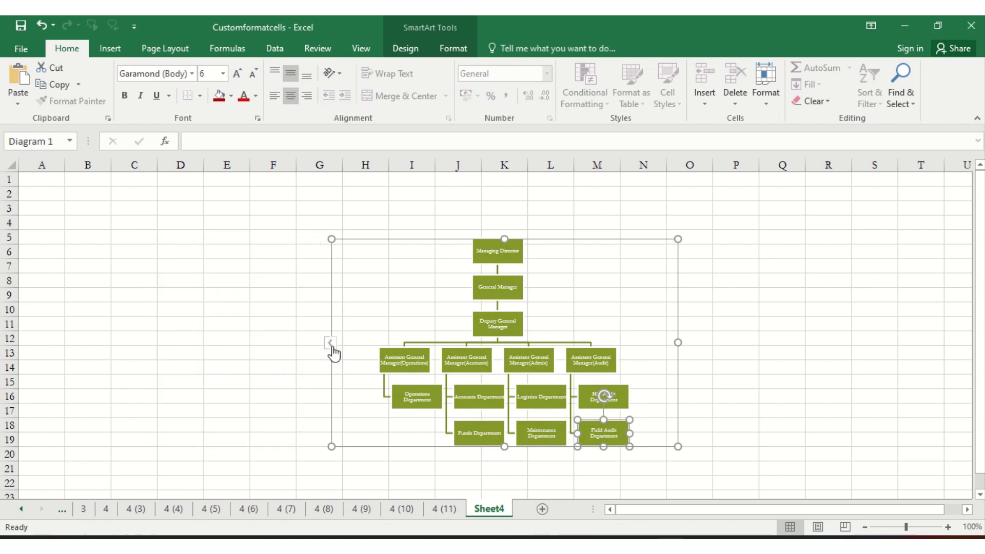
drag(330, 313, 154, 264)
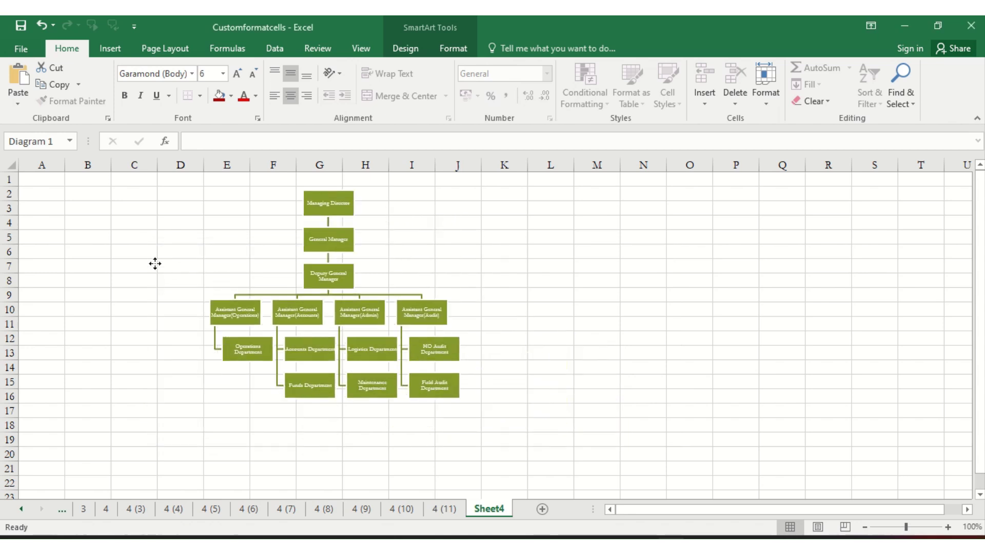
drag(501, 396, 715, 448)
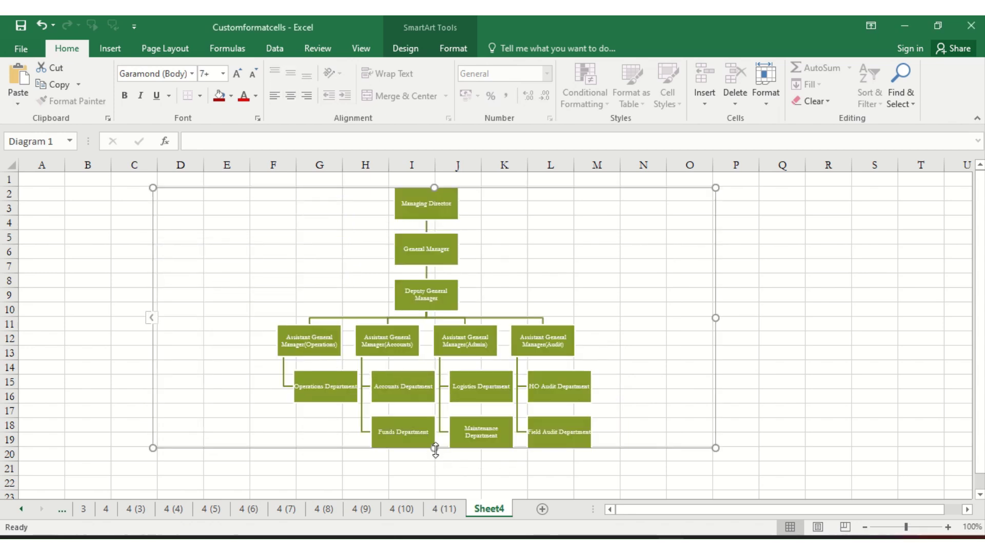
drag(432, 448, 433, 486)
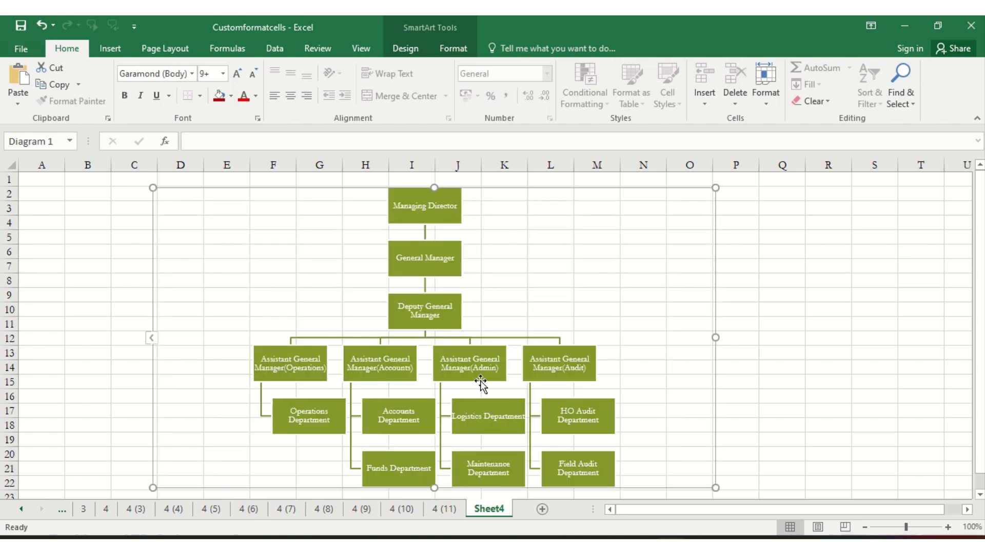
Below the hierarchy list in Organogram, insert a blank Hierarchy > Organization Chart SmartArt.
key(alt+Tab)
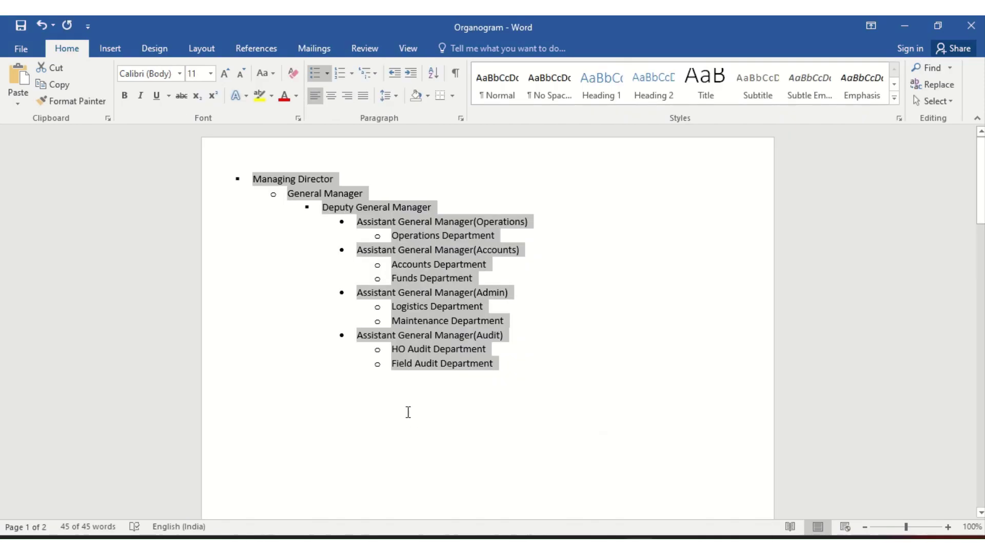
click(439, 416)
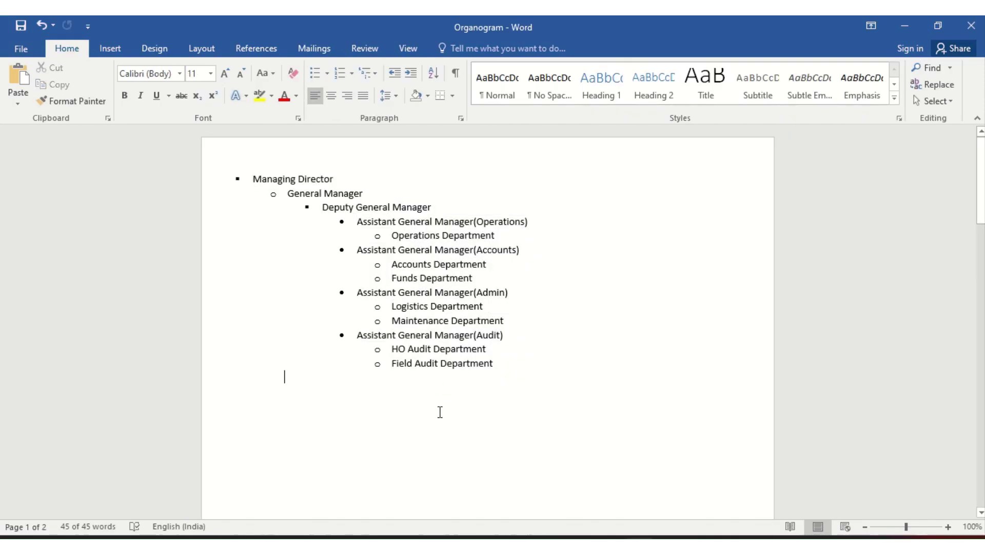
click(108, 48)
click(230, 84)
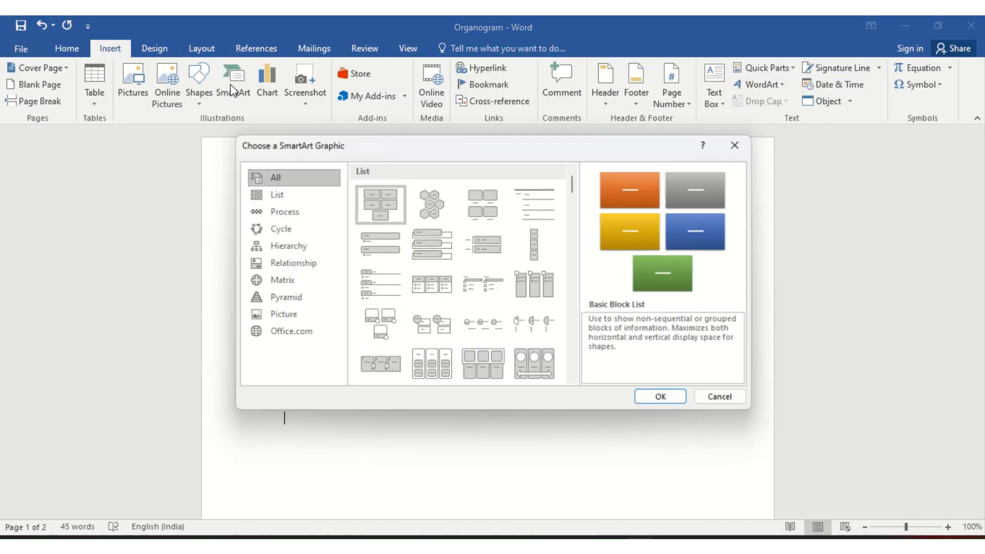
click(279, 248)
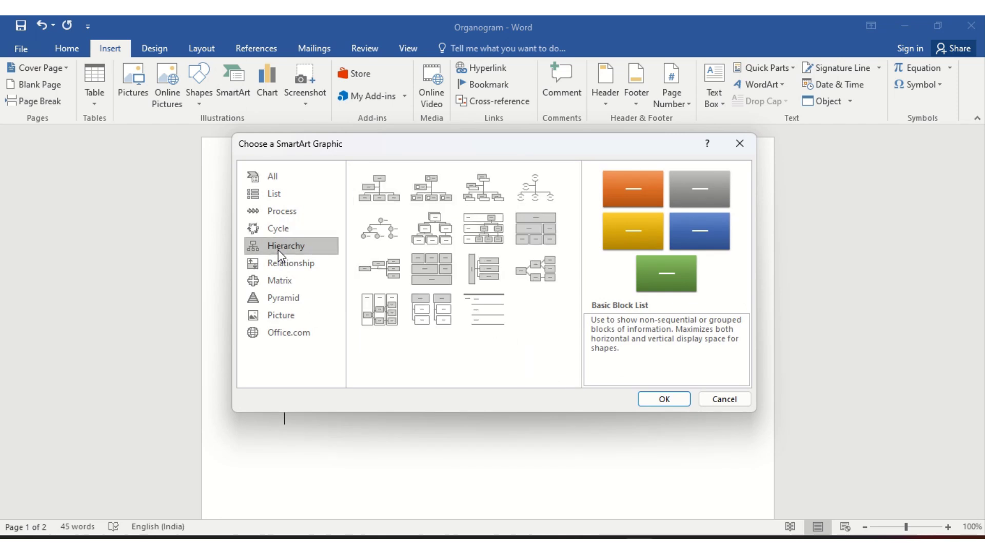
click(379, 191)
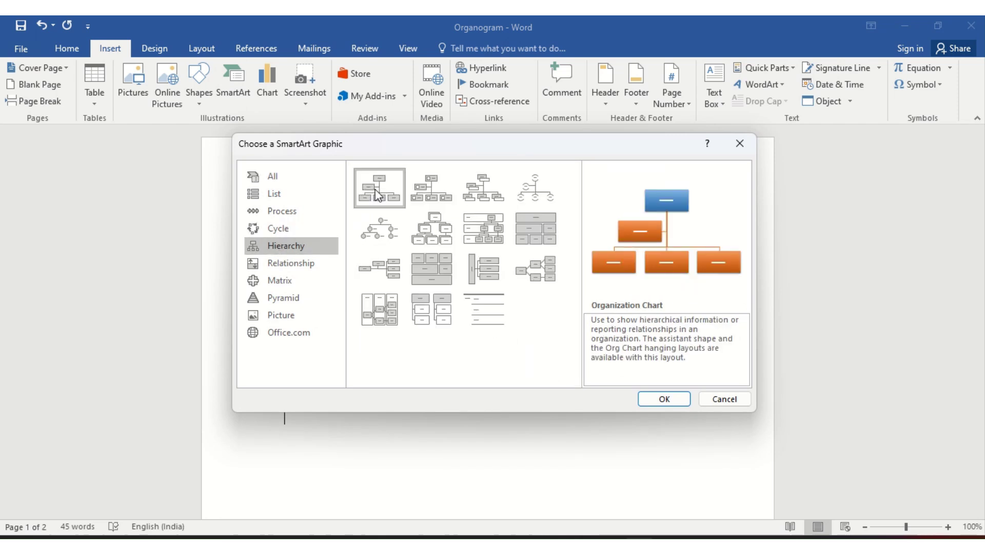
click(651, 400)
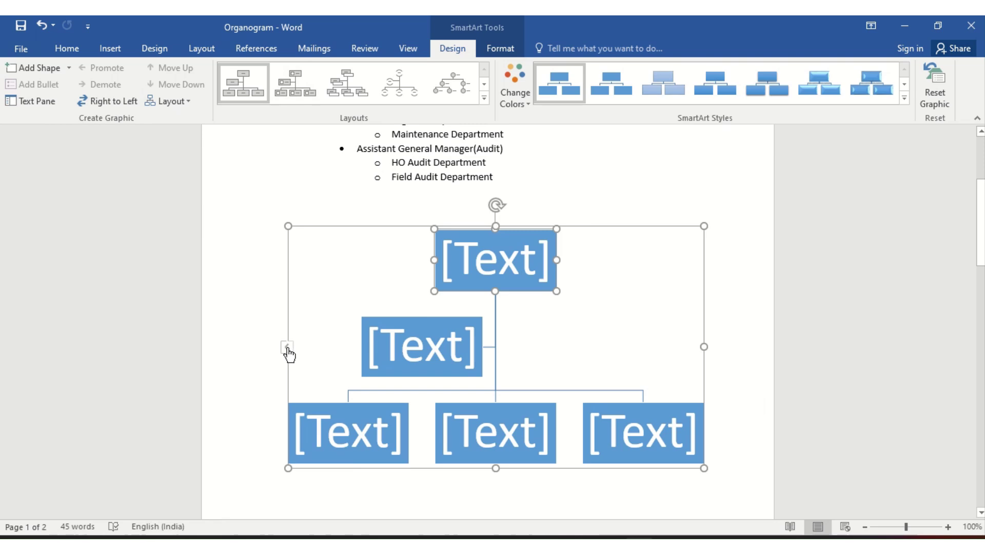
Replace the Word org chart's placeholder entries with the pasted Managing Director hierarchy.
click(287, 347)
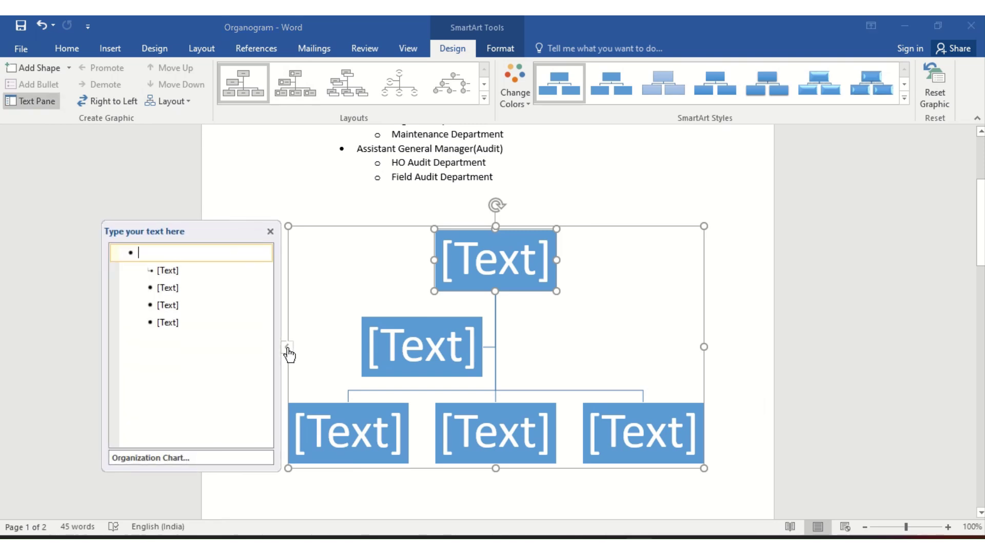
drag(169, 306, 128, 247)
key(Delete)
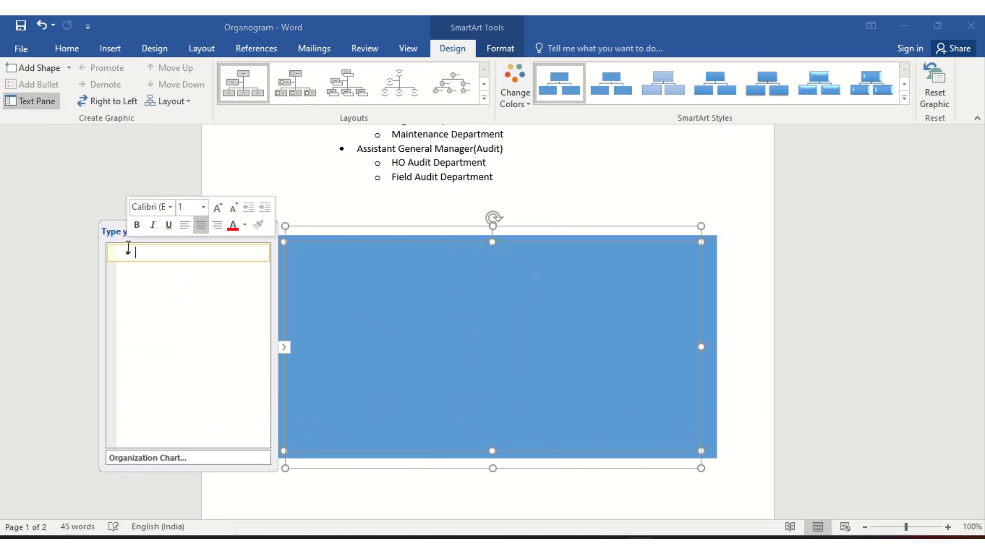
key(ctrl+v)
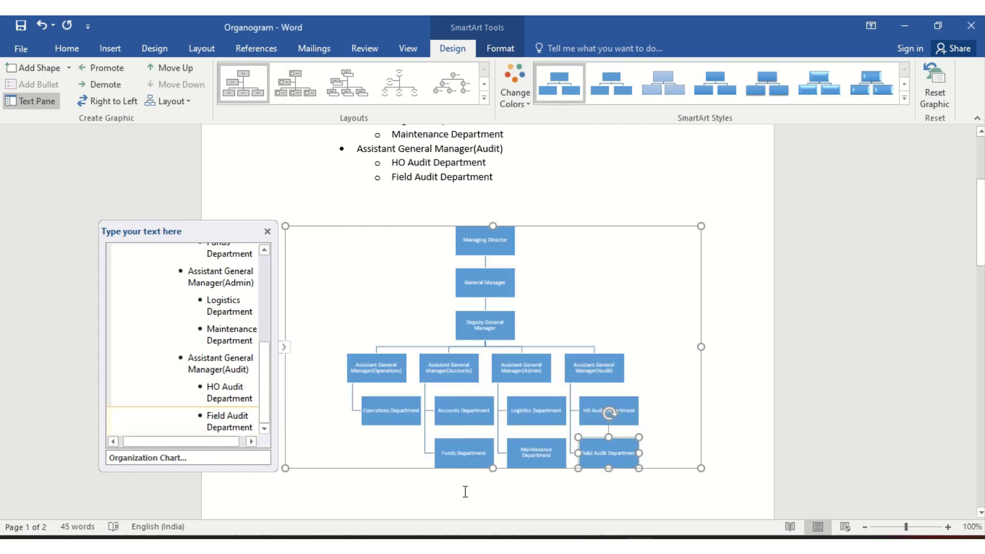
click(284, 349)
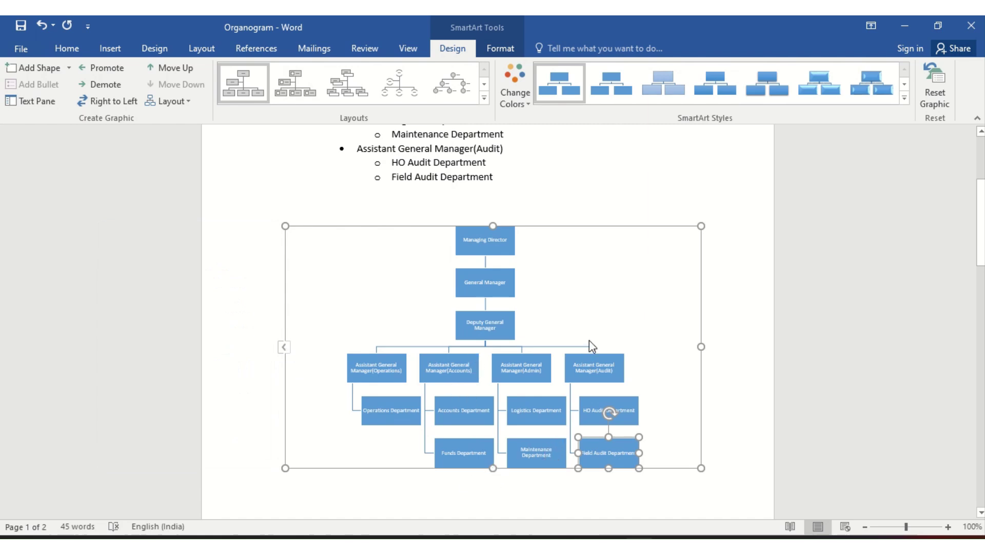
Give the Word org chart a flat style and the Colorful orange, yellow, blue, green scheme.
click(875, 92)
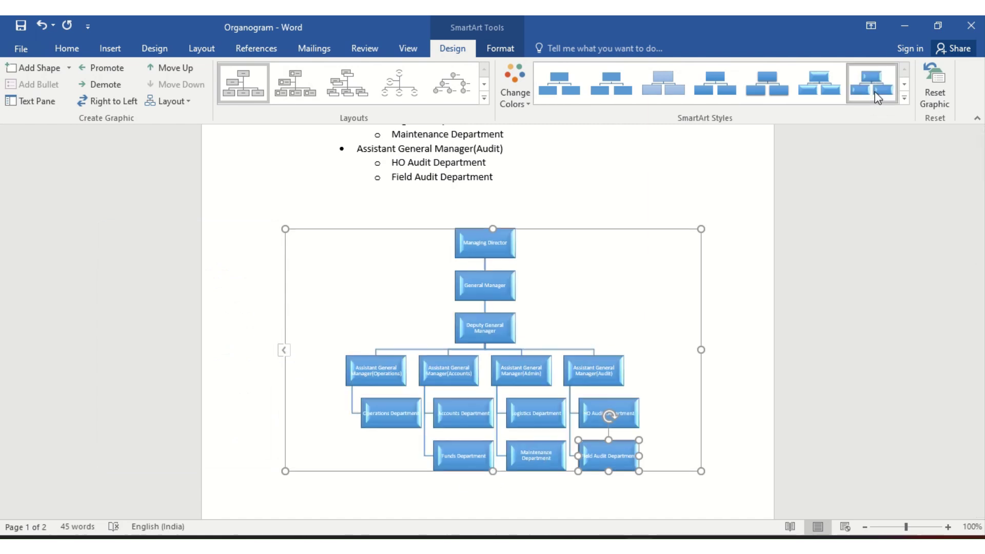
click(710, 85)
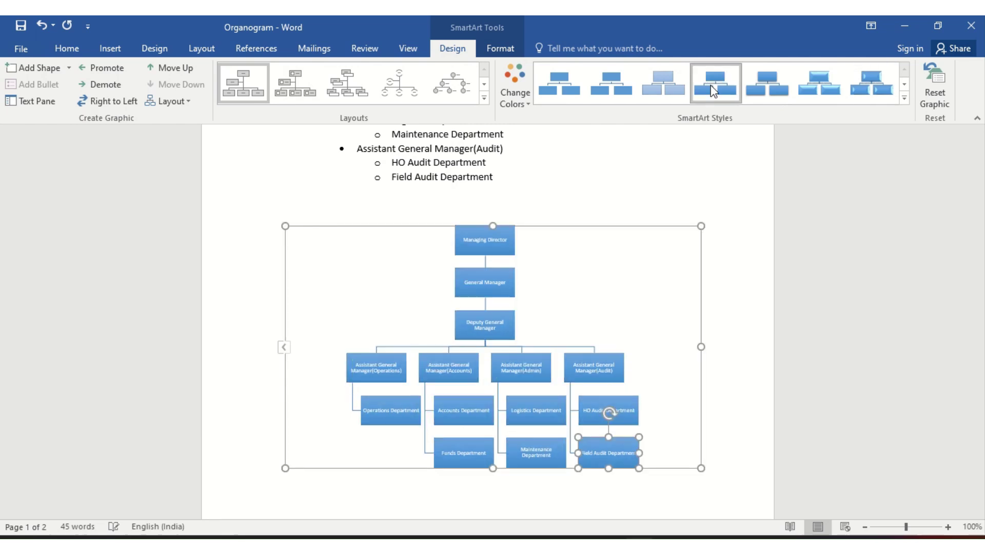
click(516, 97)
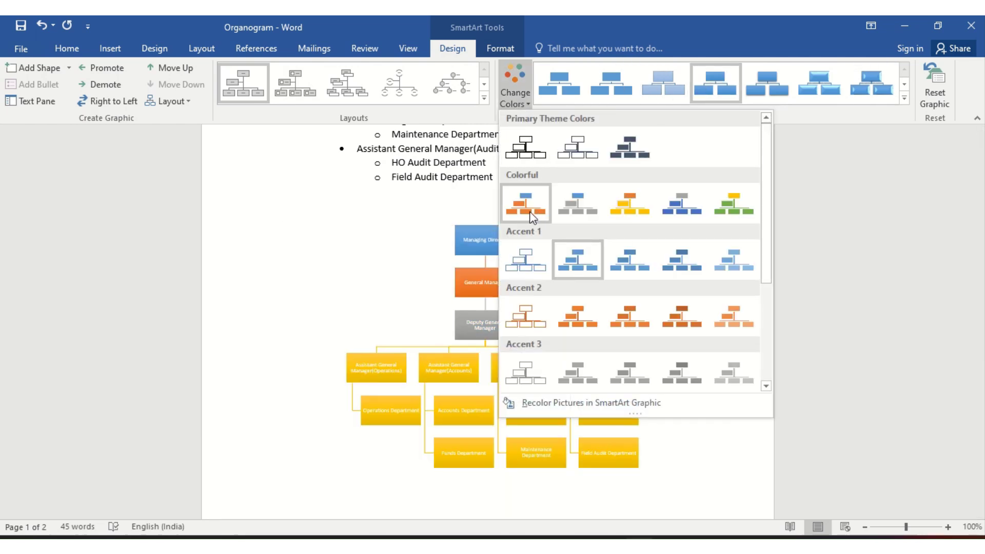
click(625, 208)
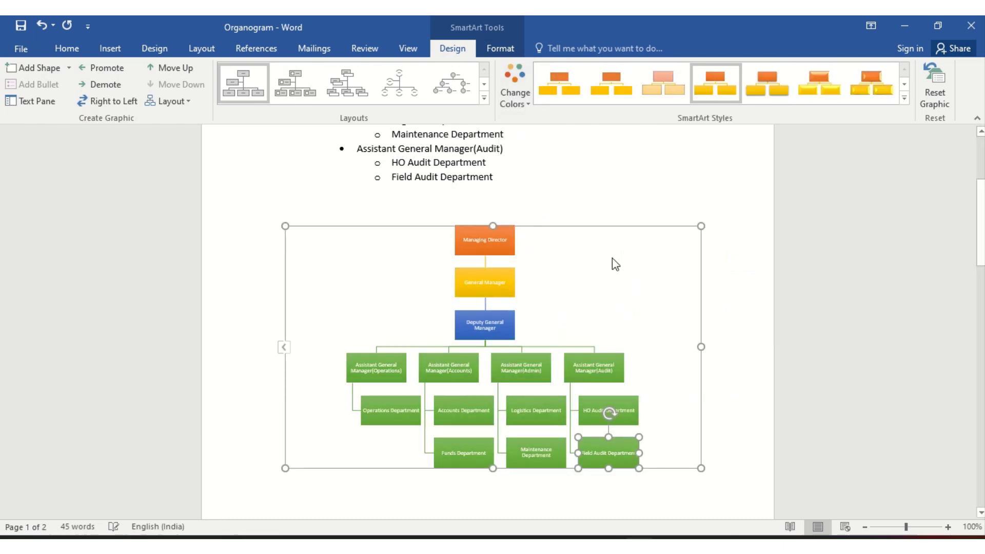
click(706, 181)
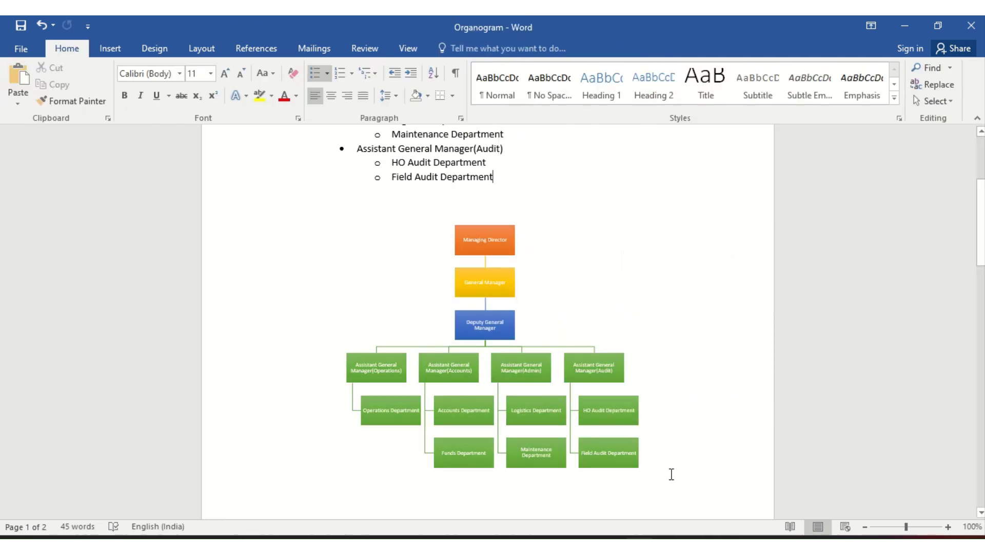
Switch back to the Customformatcells workbook in Excel to view its organization chart.
mouse_move(669, 545)
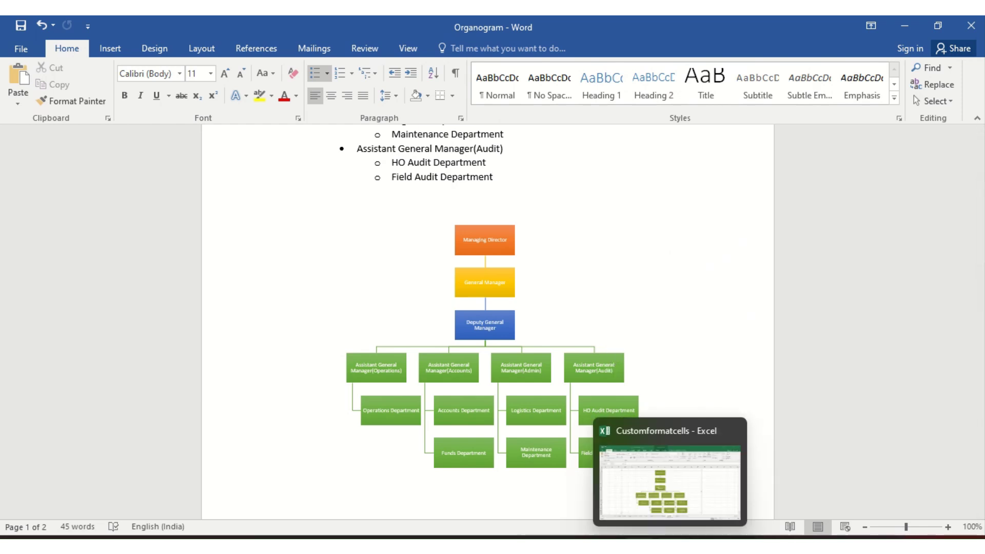
click(669, 545)
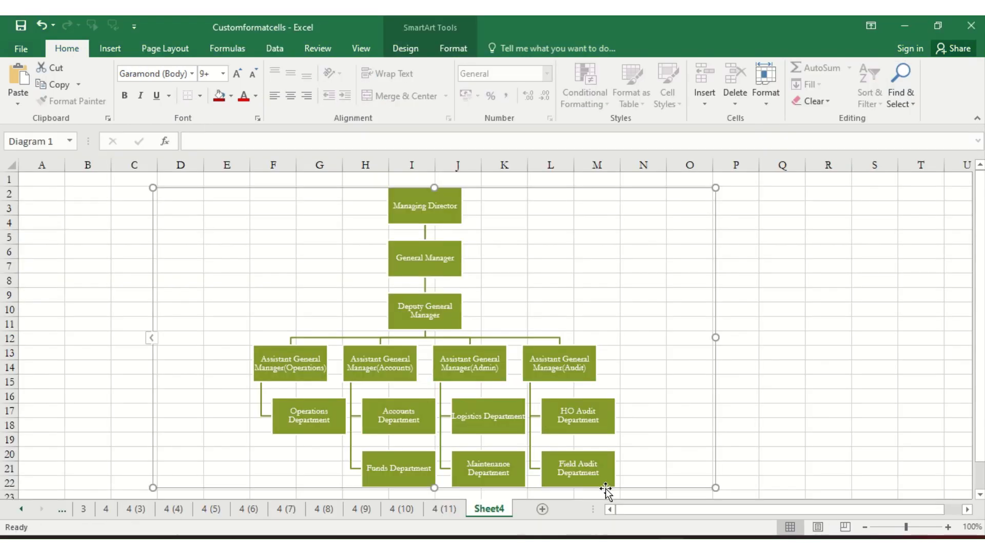